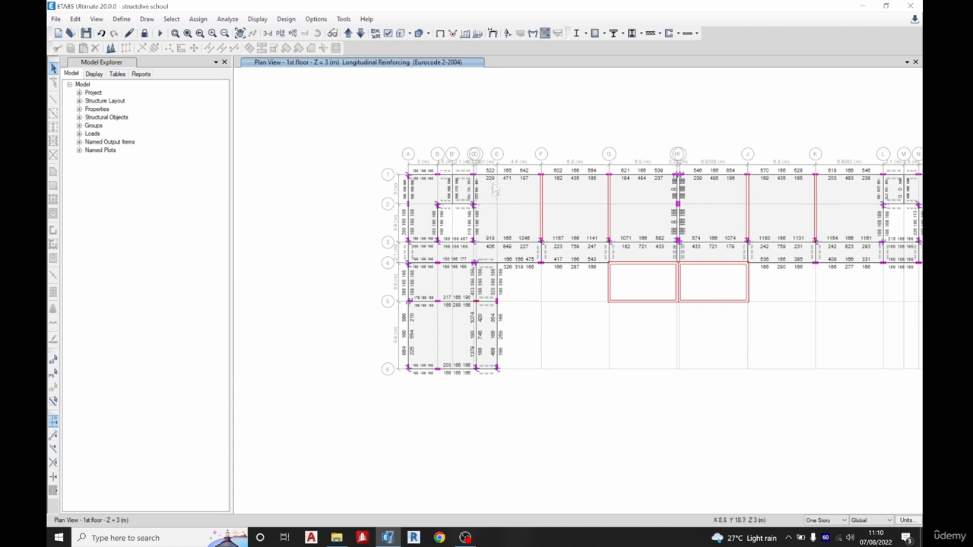
# - Display the M11 resultant moment contours for the UDConS2 load combination on the first-floor slab
pyautogui.moveTo(602, 267)
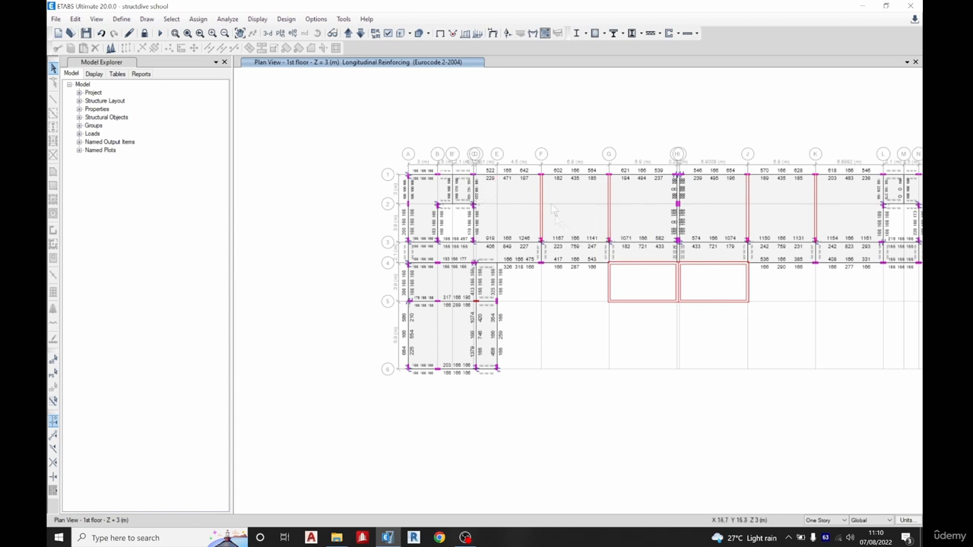
pyautogui.click(544, 35)
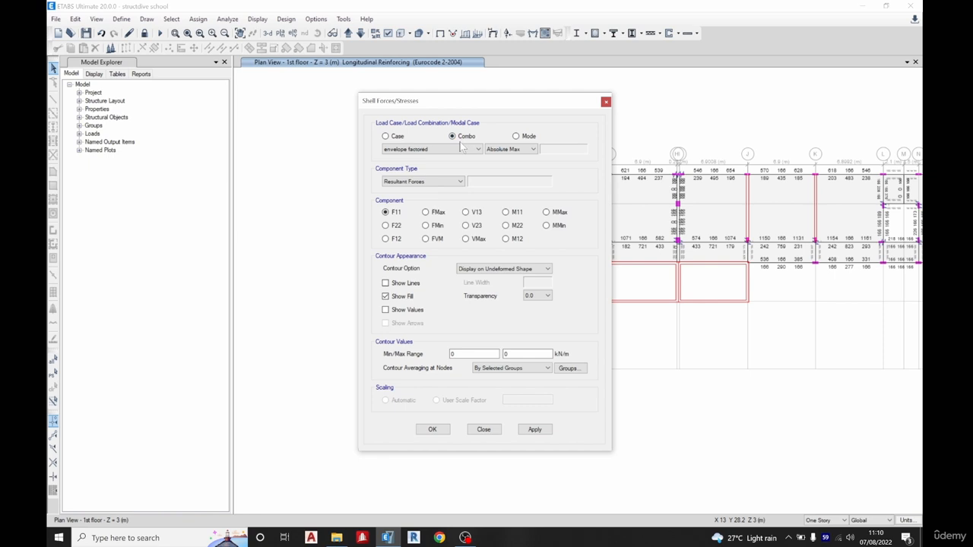
pyautogui.click(461, 148)
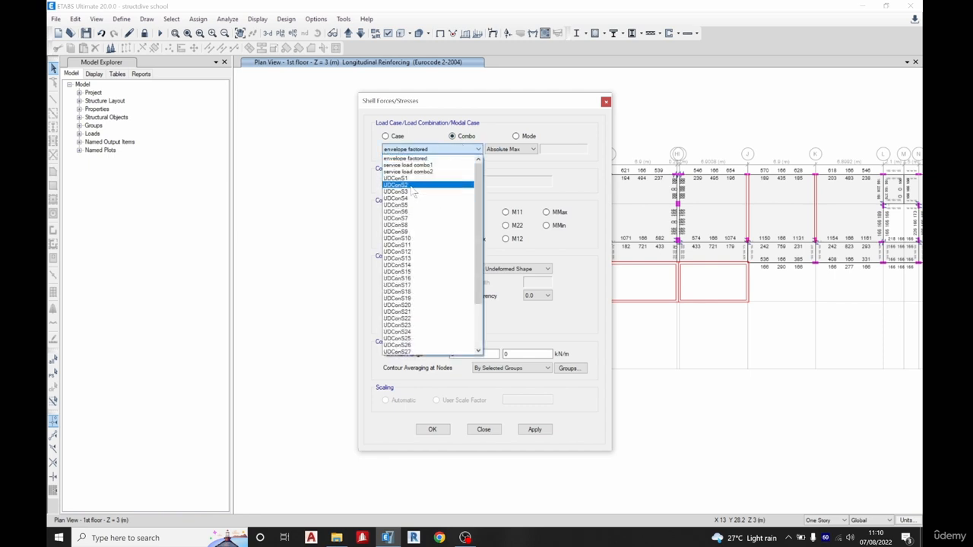
pyautogui.click(413, 186)
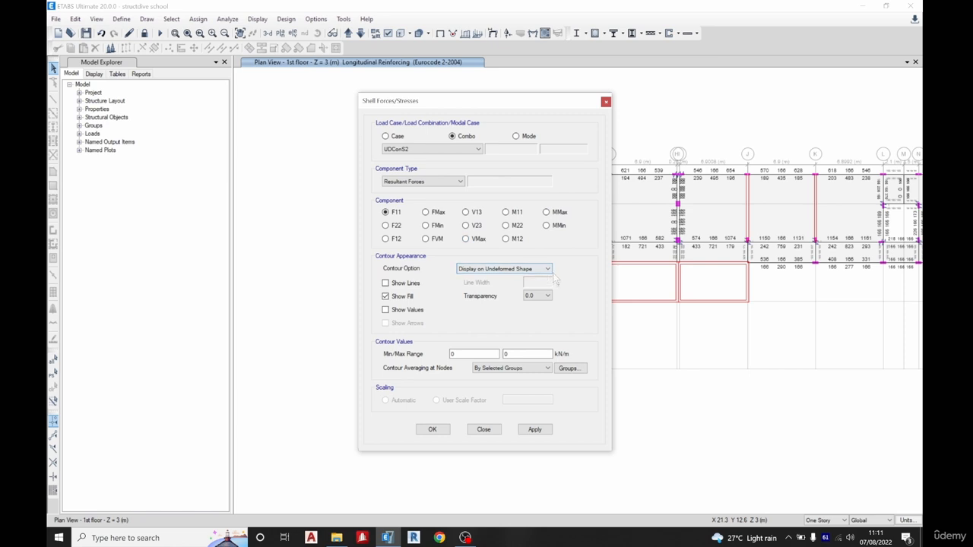
pyautogui.click(506, 213)
pyautogui.click(533, 430)
pyautogui.click(432, 431)
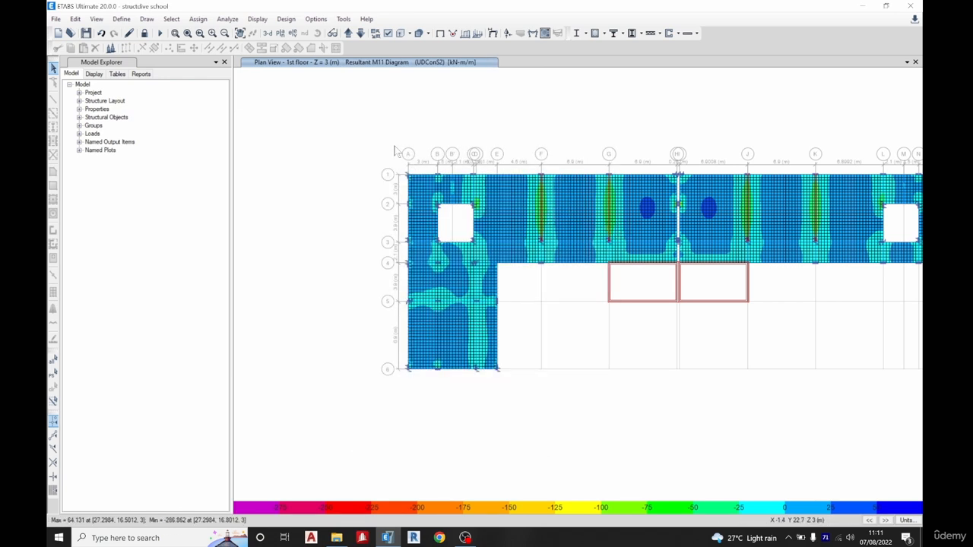
# - Examine the M11 contour values across the first-floor slab, around the opening, the supports and the spans between grid lines A and G
pyautogui.scroll(2, 416, 194)
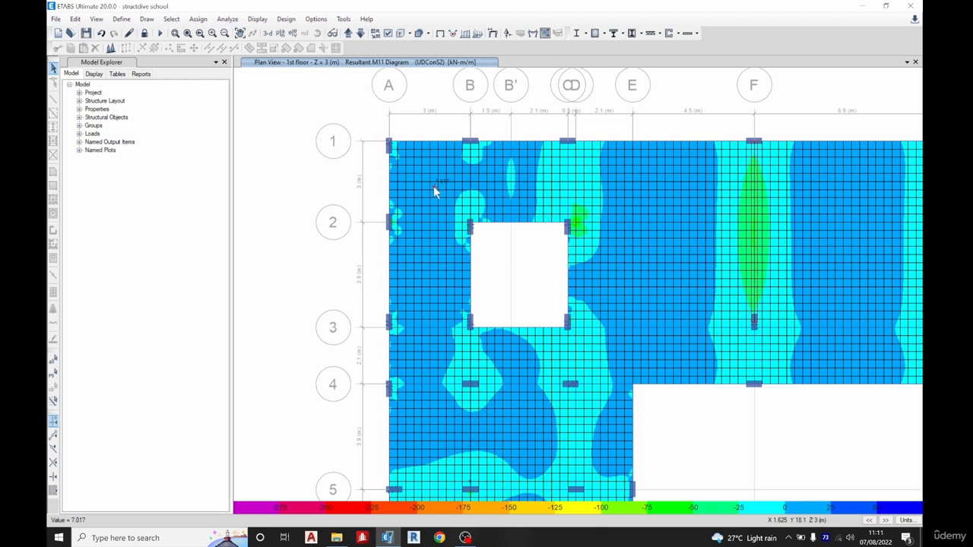
pyautogui.scroll(-3, 433, 185)
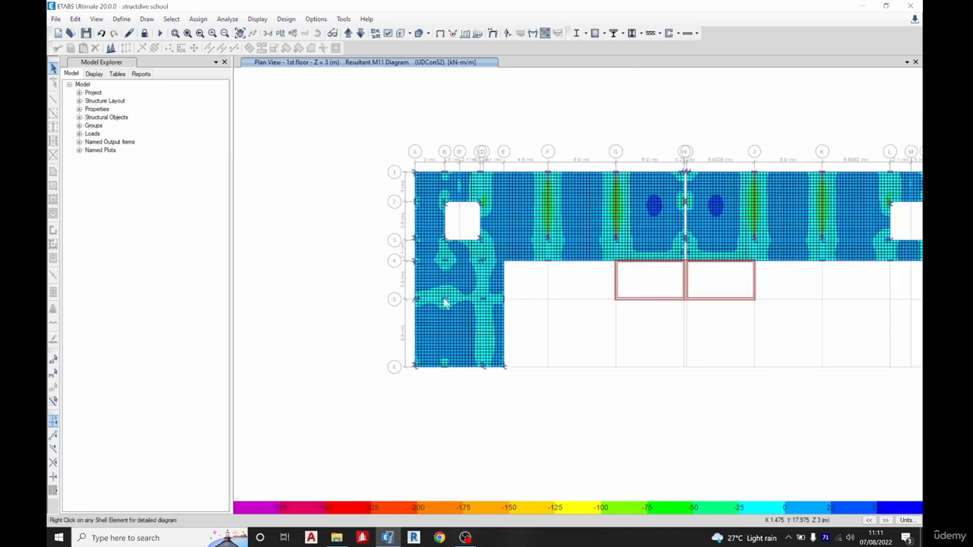
pyautogui.scroll(3, 428, 306)
pyautogui.scroll(5, 427, 302)
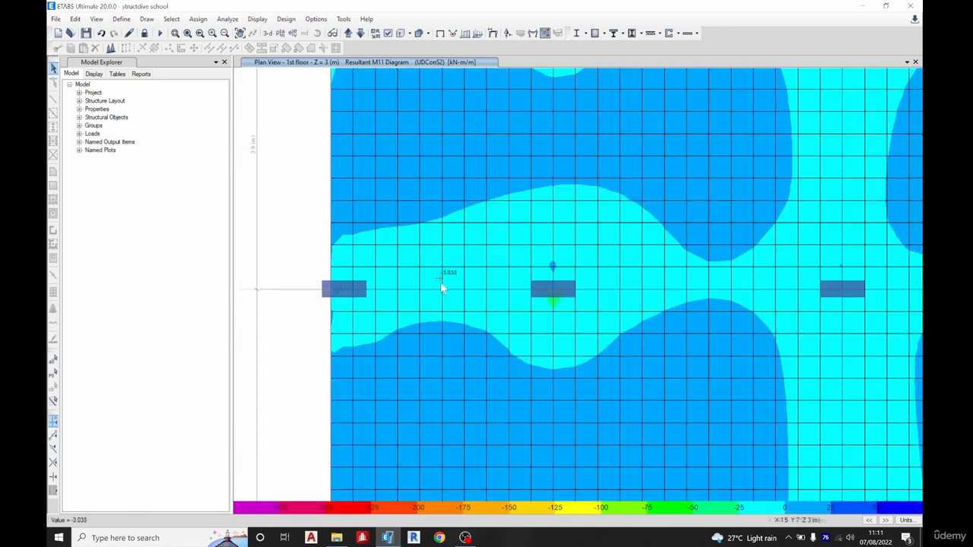
pyautogui.scroll(-3, 448, 245)
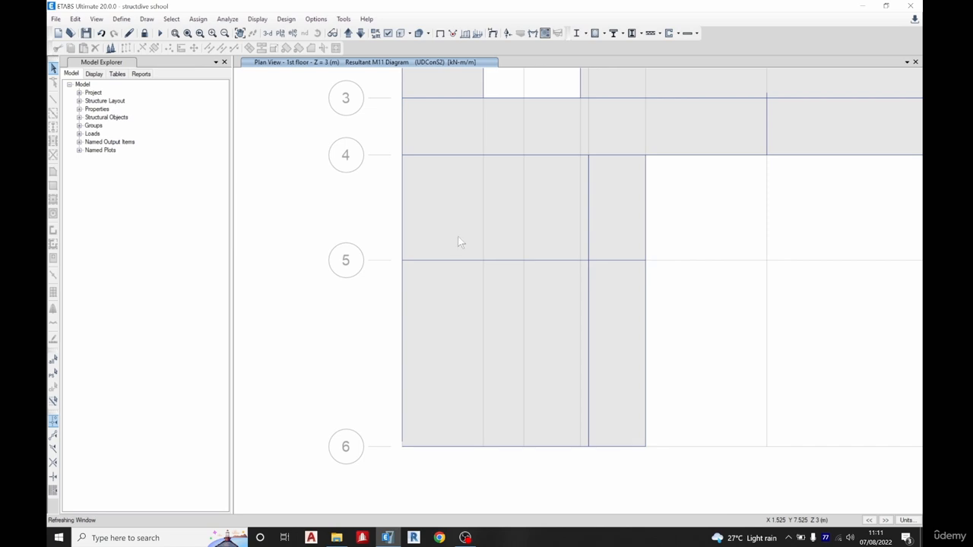
pyautogui.scroll(-3, 524, 348)
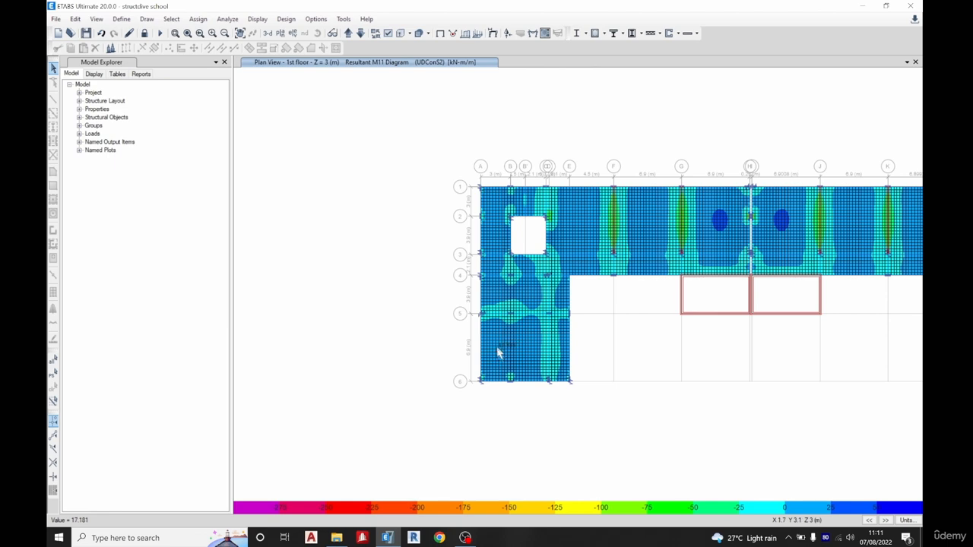
pyautogui.scroll(3, 491, 296)
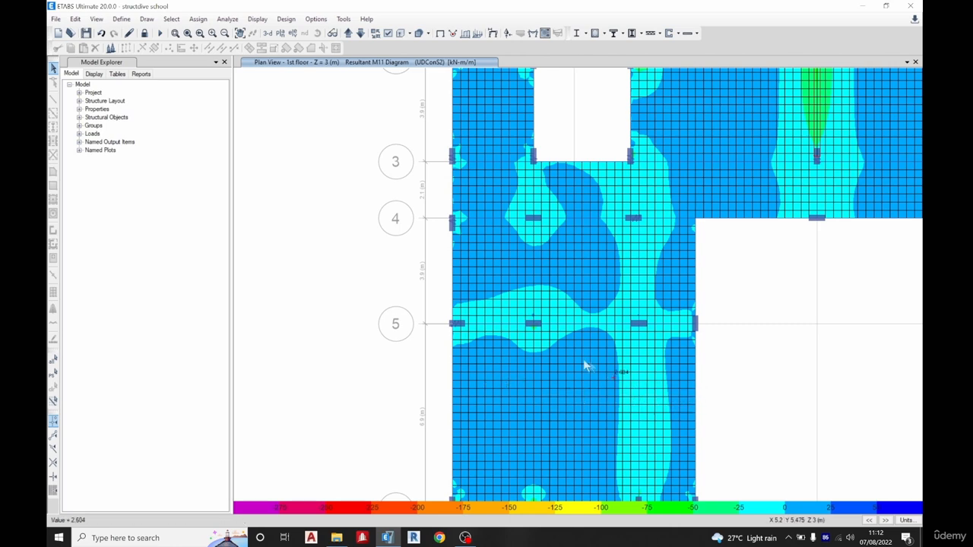
pyautogui.scroll(-3, 581, 359)
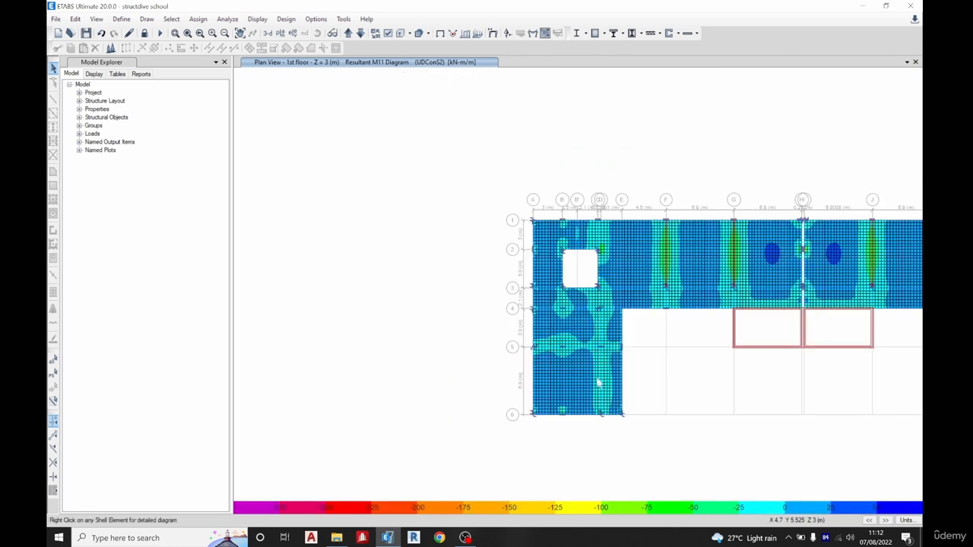
pyautogui.scroll(3, 602, 383)
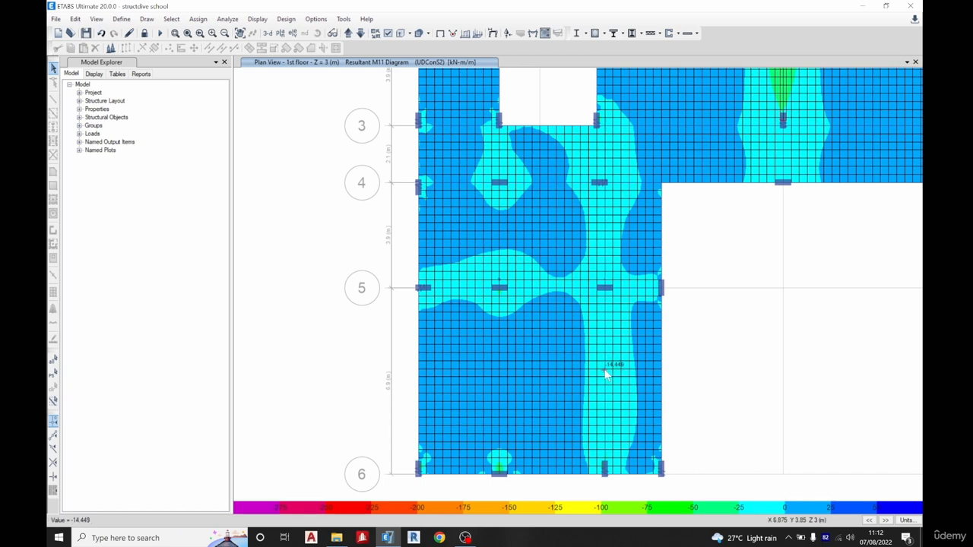
pyautogui.scroll(-3, 593, 381)
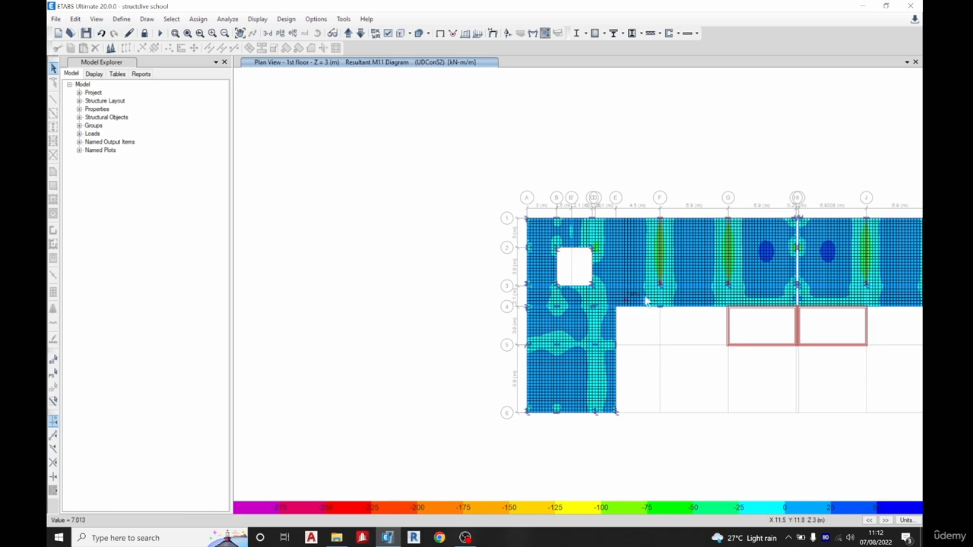
pyautogui.scroll(3, 658, 258)
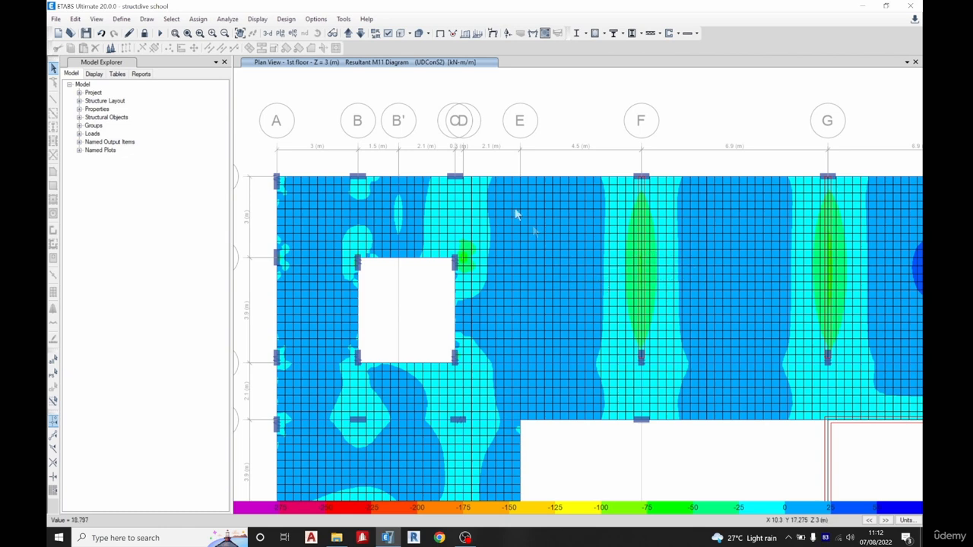
# - Switch the slab contours to the M22 resultant moment for UDConS2 and view the whole floor
pyautogui.click(545, 33)
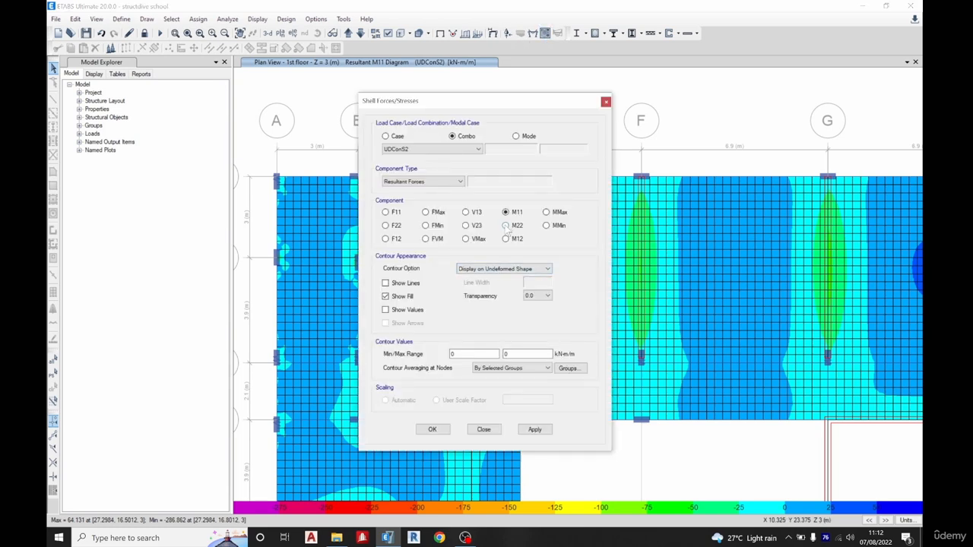
pyautogui.click(506, 225)
pyautogui.click(535, 430)
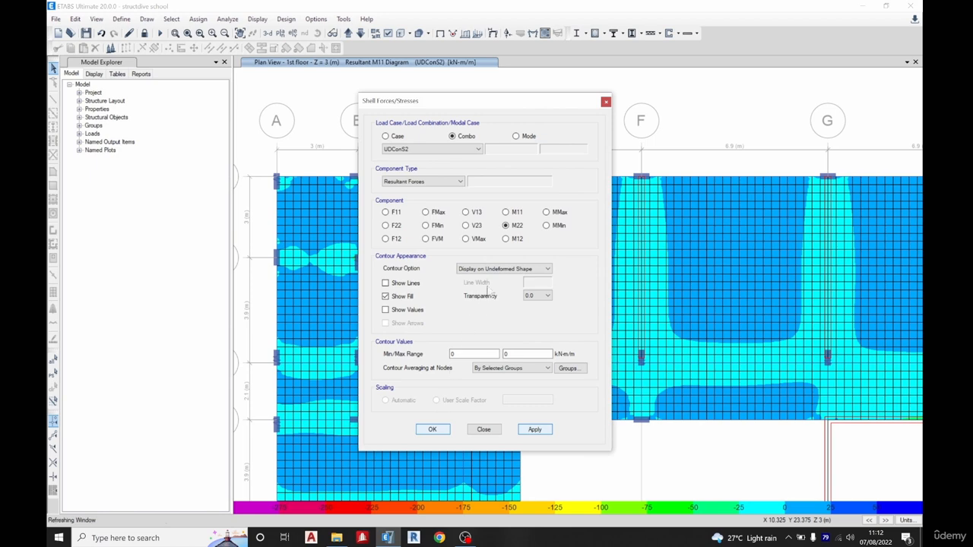
pyautogui.press('Return')
pyautogui.scroll(-5, 414, 368)
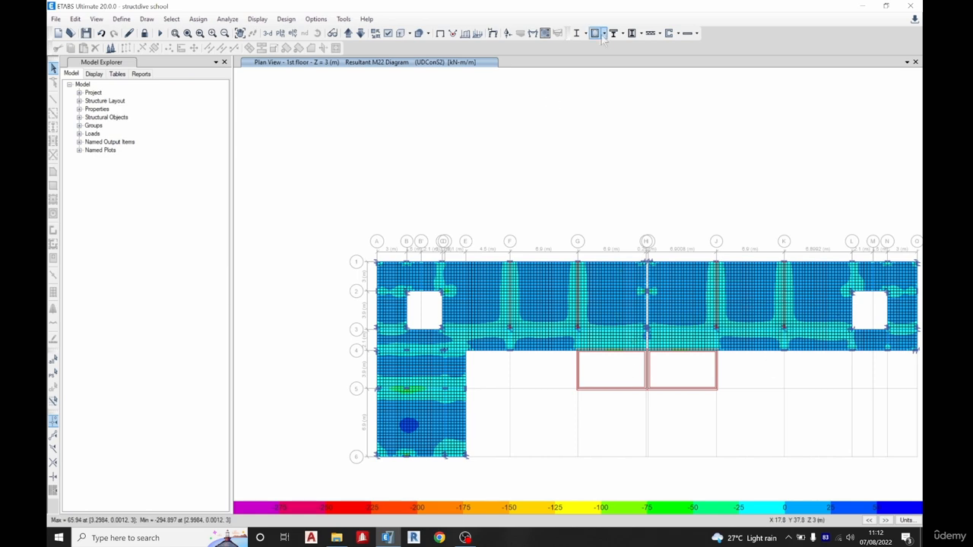
# - Switch the slab contours to the M12 resultant moment for UDConS2
pyautogui.click(544, 34)
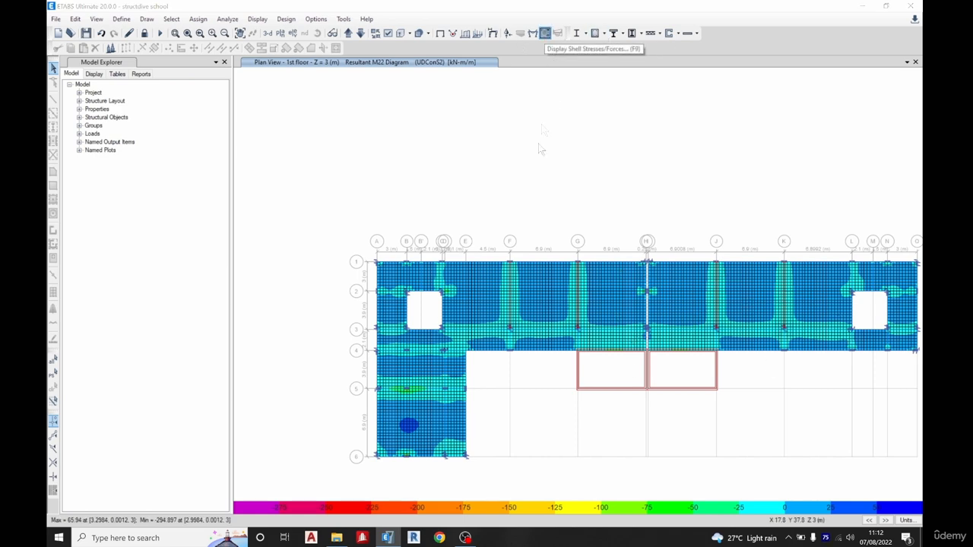
pyautogui.click(514, 240)
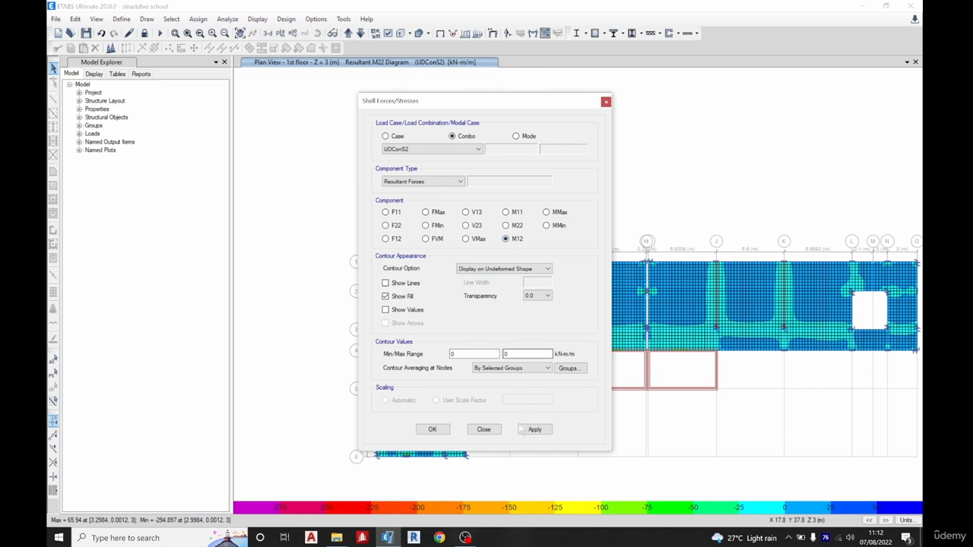
pyautogui.click(448, 432)
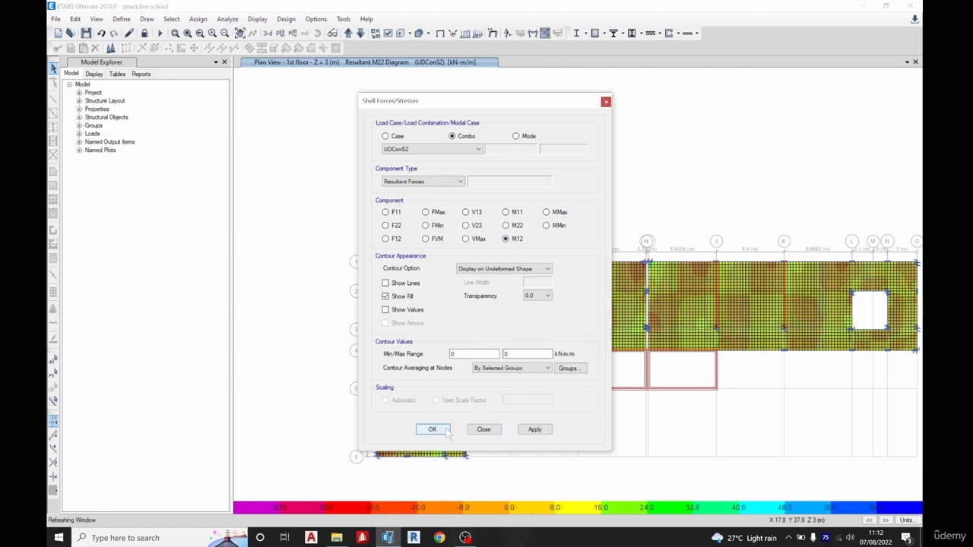
# - Examine the M12 contour values at the slab corner near grids A and 6 and across the rest of the floor
pyautogui.scroll(5, 383, 453)
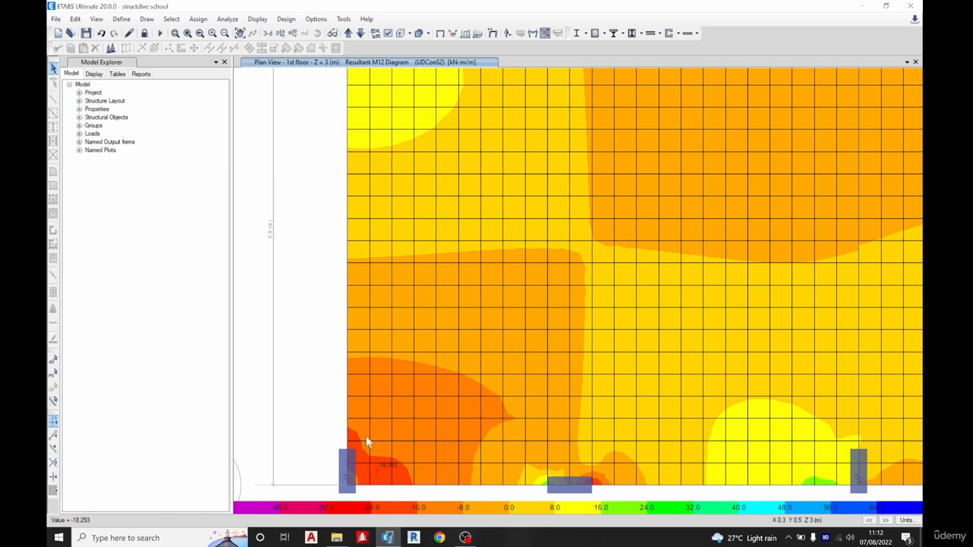
pyautogui.scroll(-3, 365, 439)
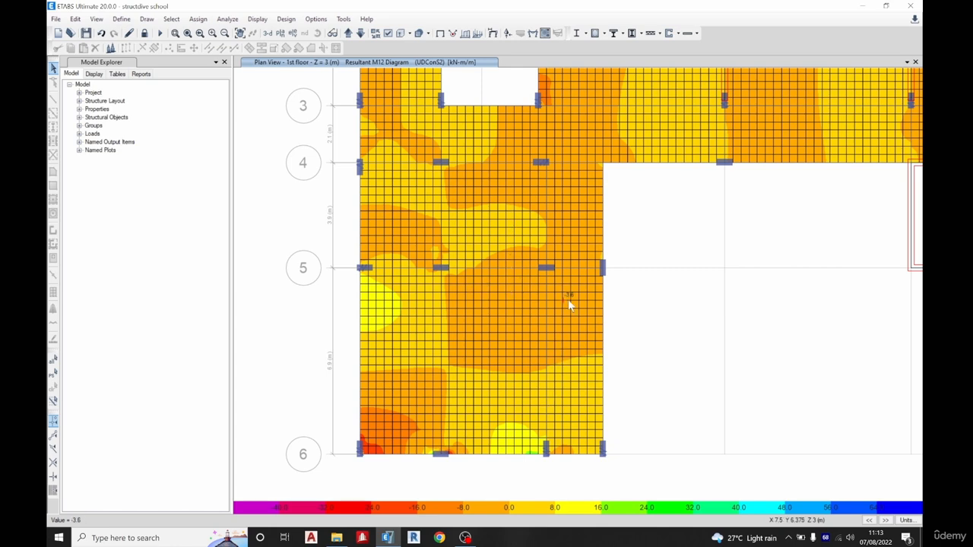
pyautogui.scroll(-3, 494, 234)
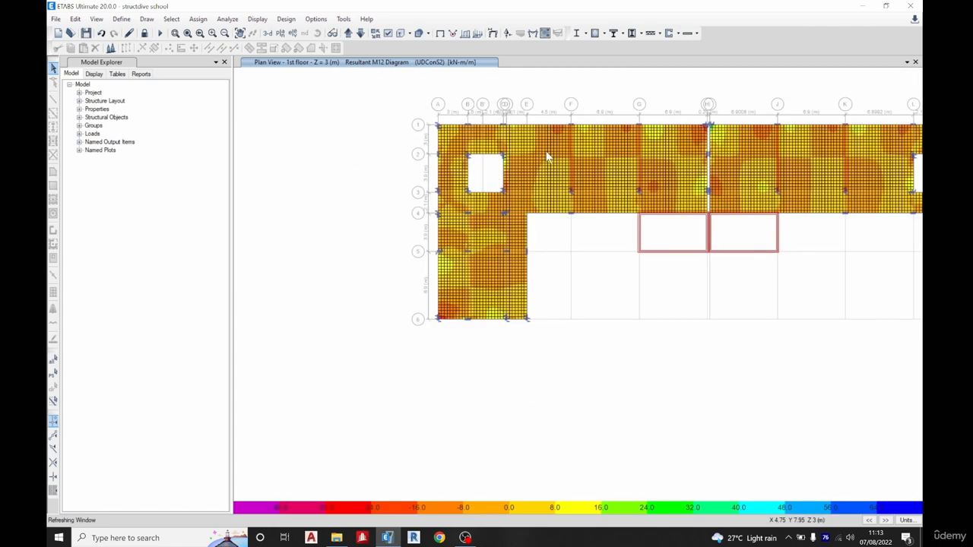
pyautogui.moveTo(574, 187); pyautogui.dragTo(567, 187, button='middle')
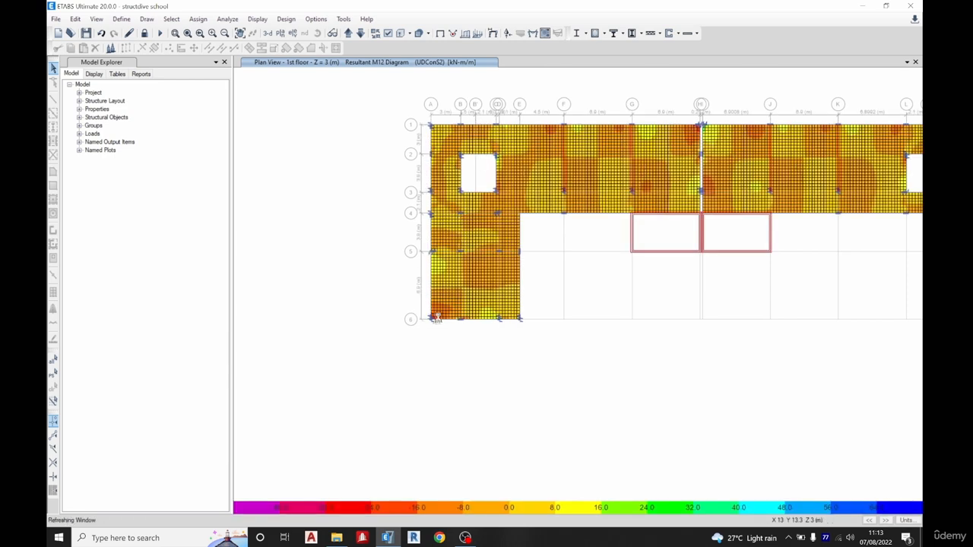
pyautogui.moveTo(462, 304)
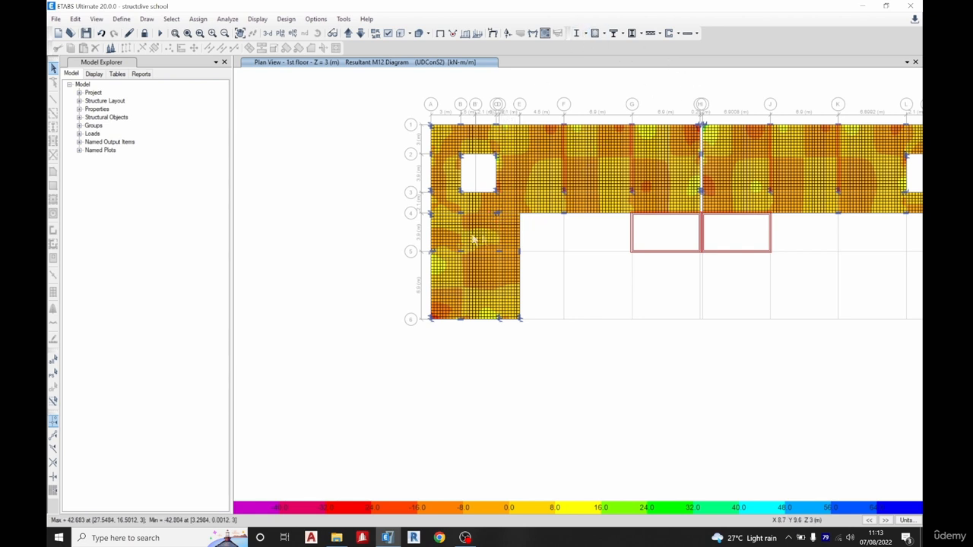
pyautogui.moveTo(577, 234); pyautogui.dragTo(470, 223, button='middle')
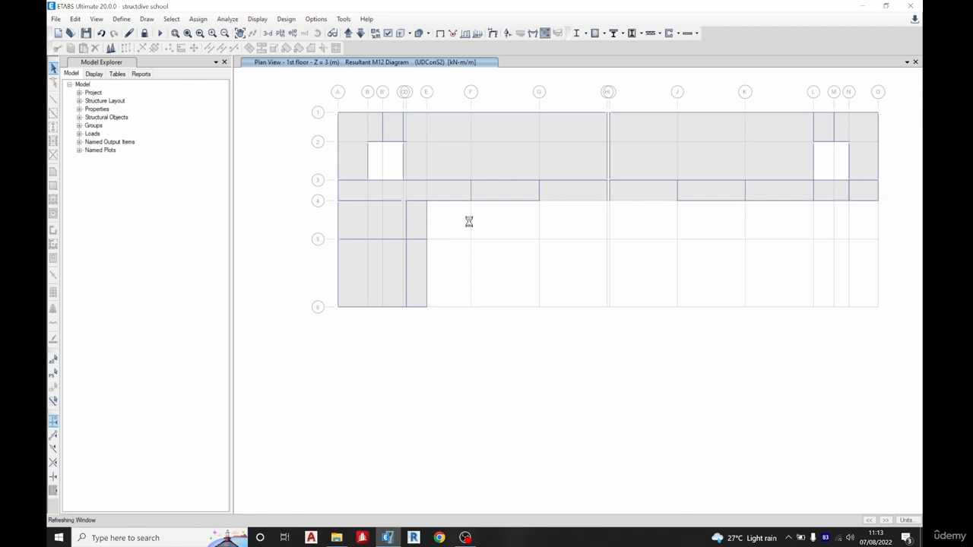
# - Switch to the 3D view and set the country to United Kingdom in the concrete slab design preferences
pyautogui.click(267, 33)
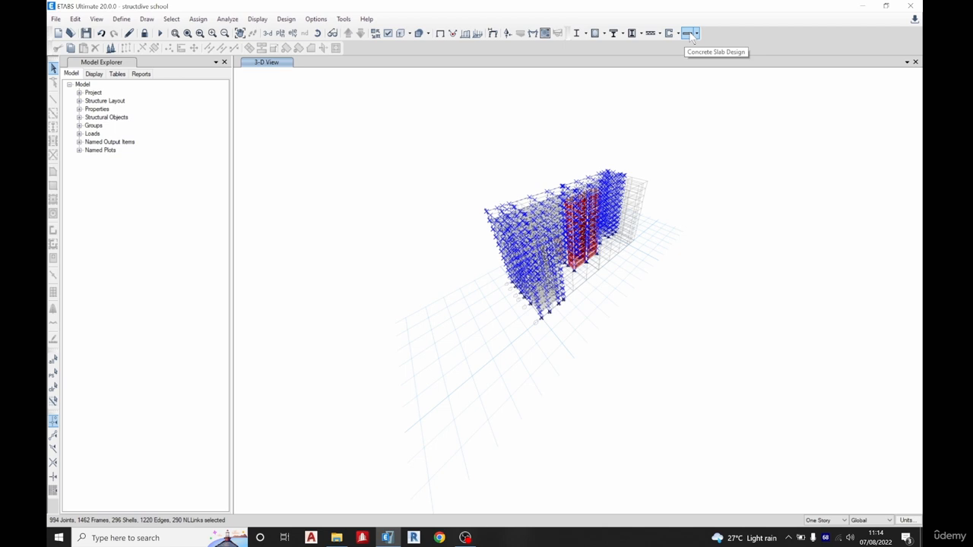
pyautogui.click(286, 18)
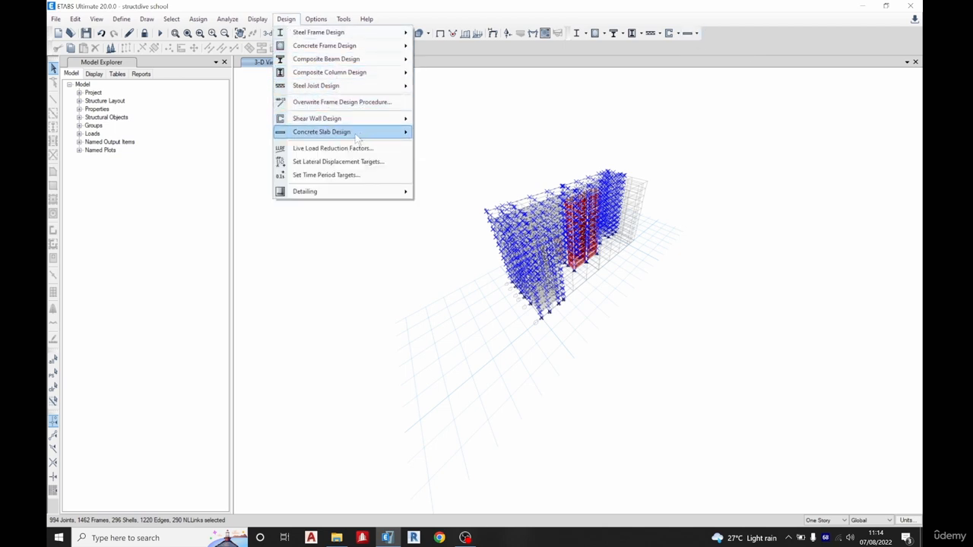
pyautogui.moveTo(358, 135)
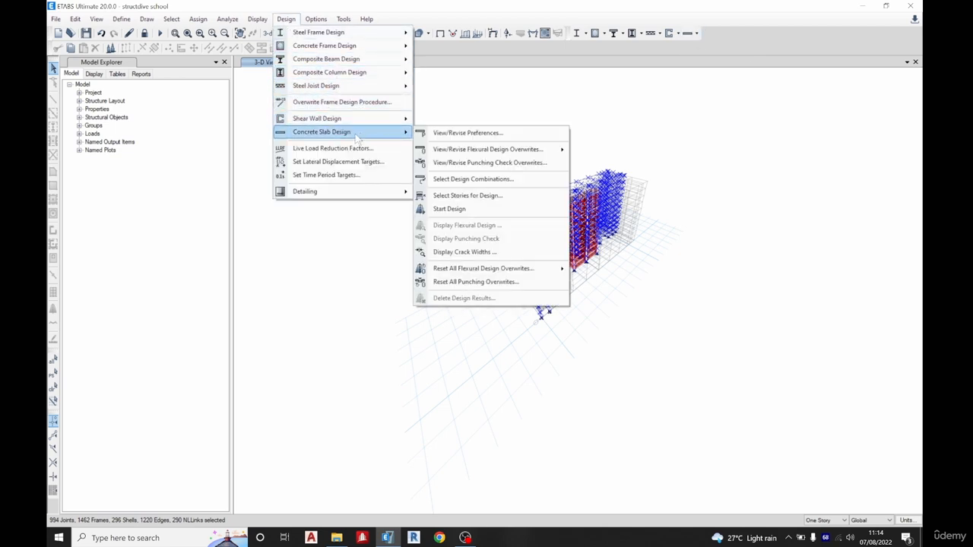
pyautogui.click(453, 135)
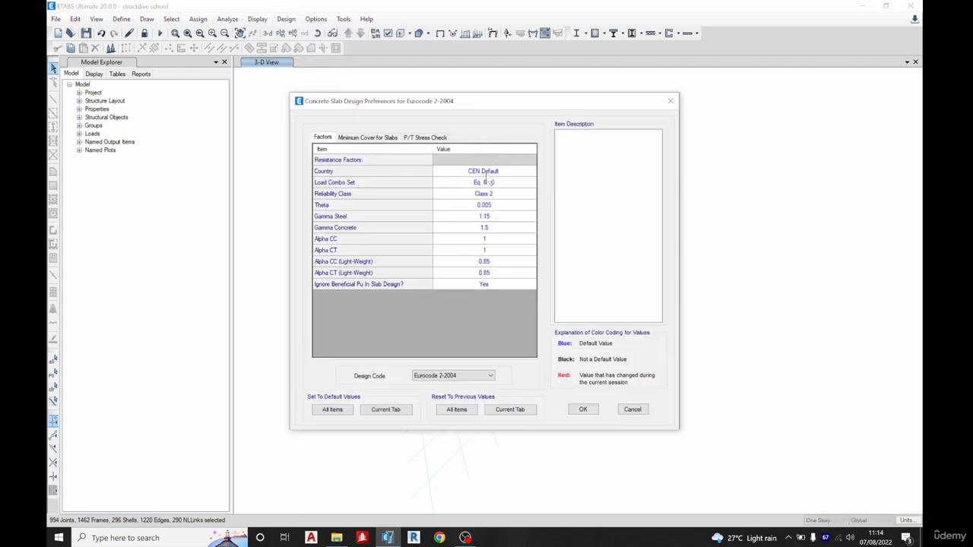
pyautogui.click(485, 173)
pyautogui.click(483, 171)
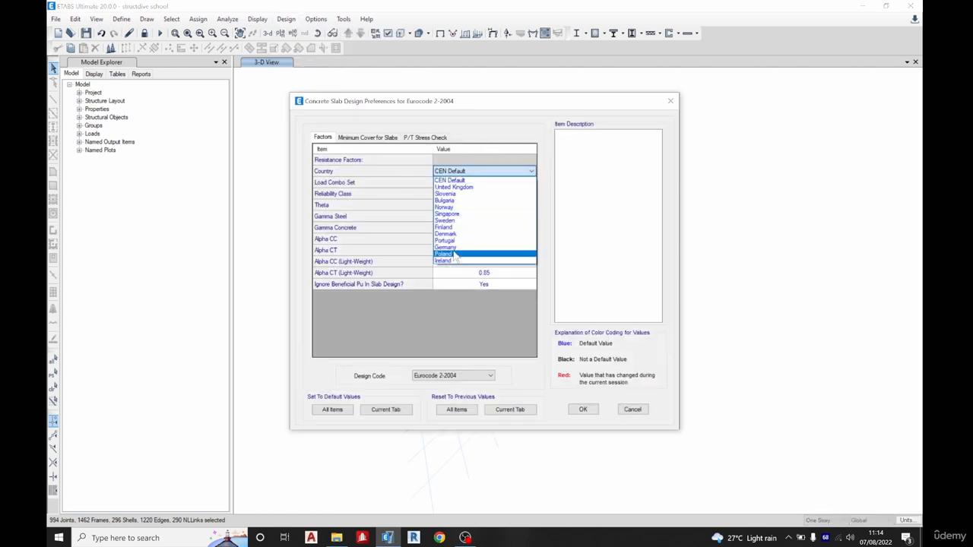
pyautogui.click(464, 187)
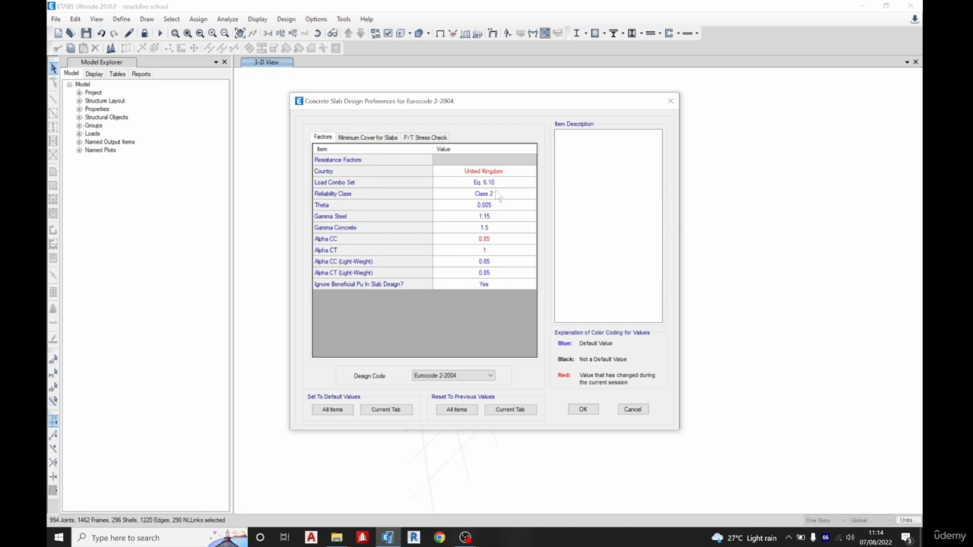
# - Set the preferred bar size to 12 in the minimum cover preferences for slabs, keeping the 15 mm top clear cover
pyautogui.click(358, 138)
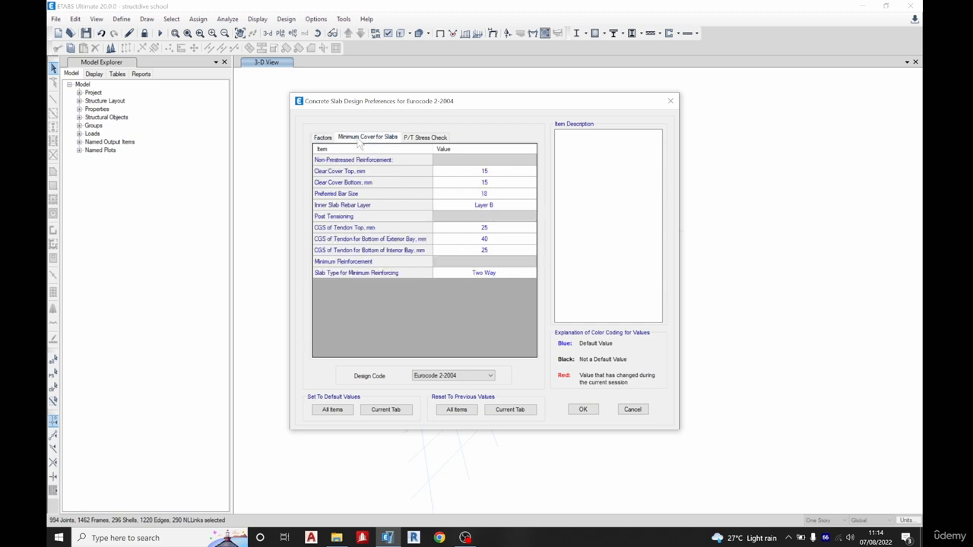
pyautogui.doubleClick(493, 172)
pyautogui.press('Return')
pyautogui.click(496, 194)
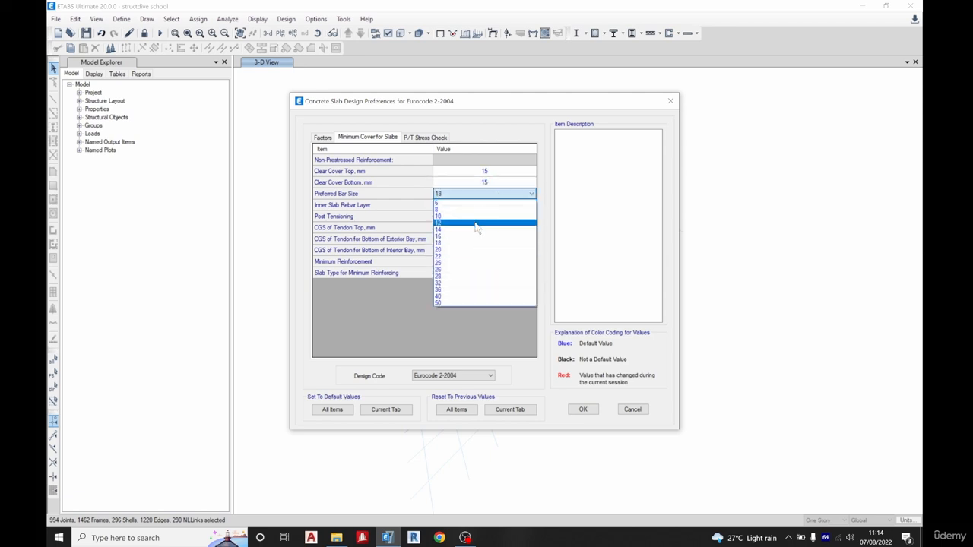
pyautogui.click(477, 223)
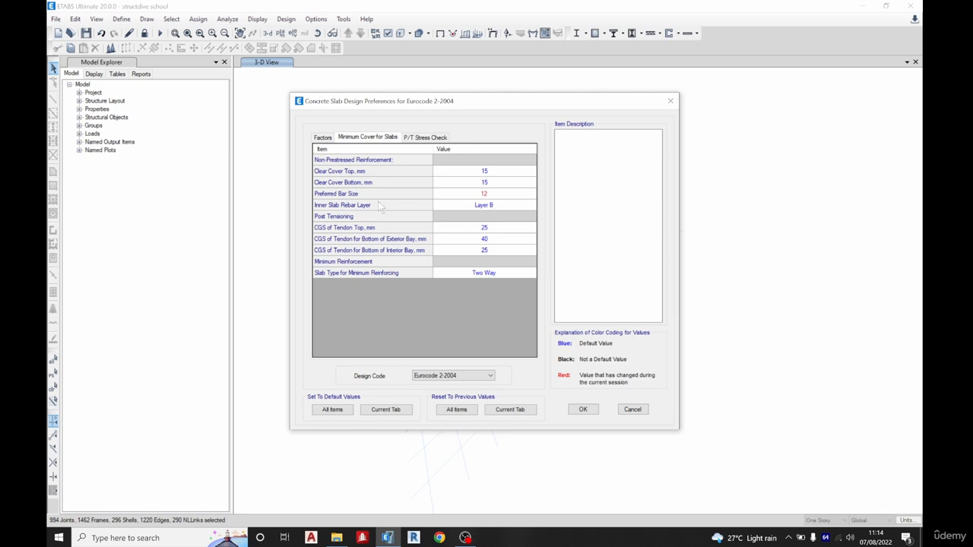
# - Keep Layer B as the inner slab rebar layer and Two Way as the minimum reinforcing slab type, and accept the slab design preferences
pyautogui.click(479, 207)
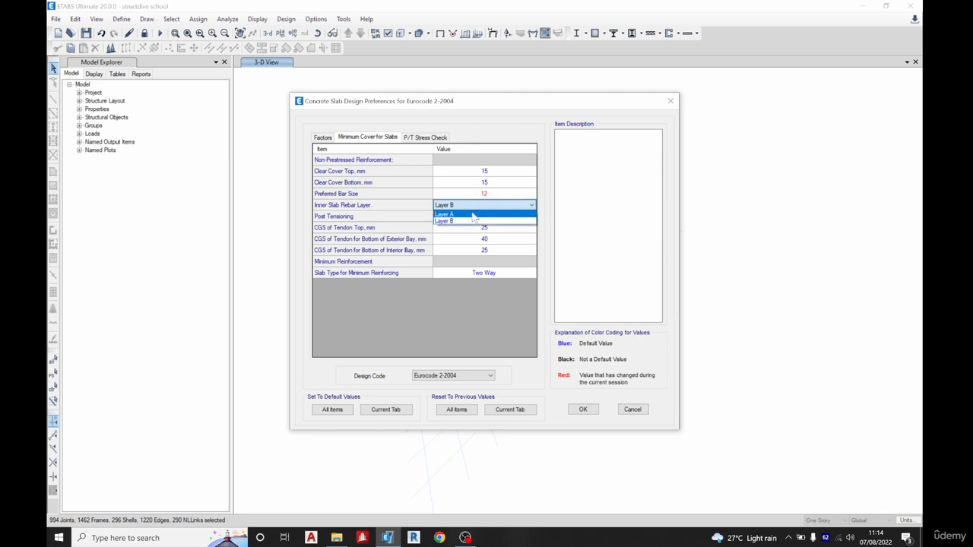
pyautogui.click(472, 220)
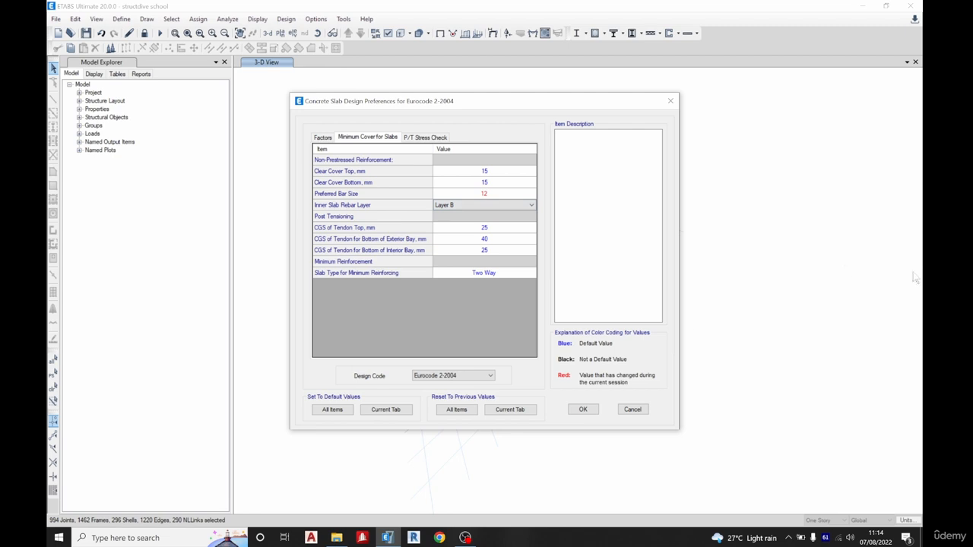
pyautogui.click(531, 205)
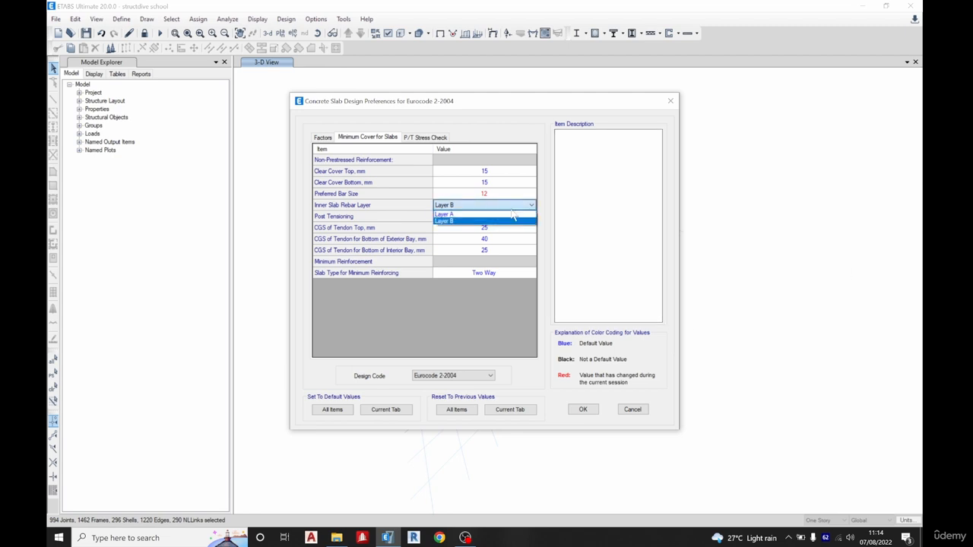
pyautogui.click(448, 221)
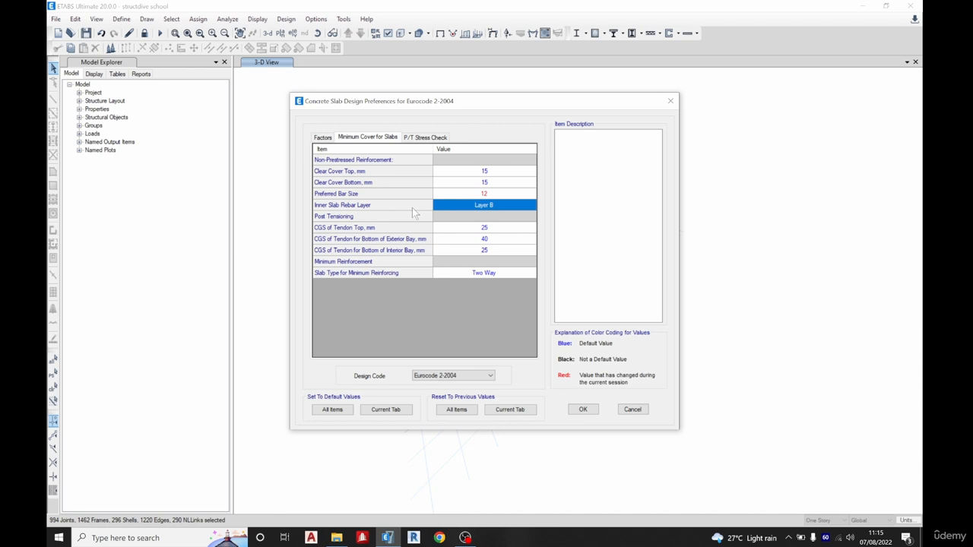
pyautogui.click(485, 275)
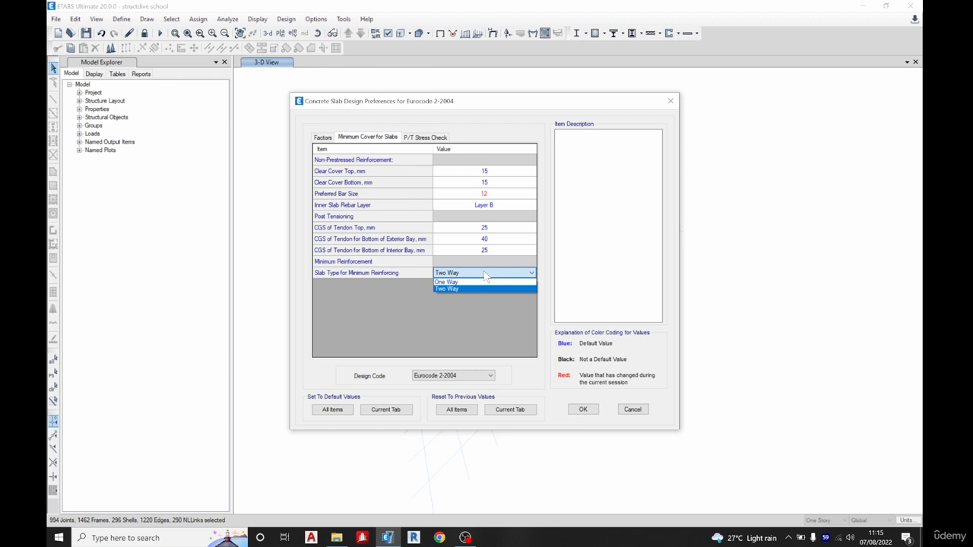
pyautogui.click(485, 275)
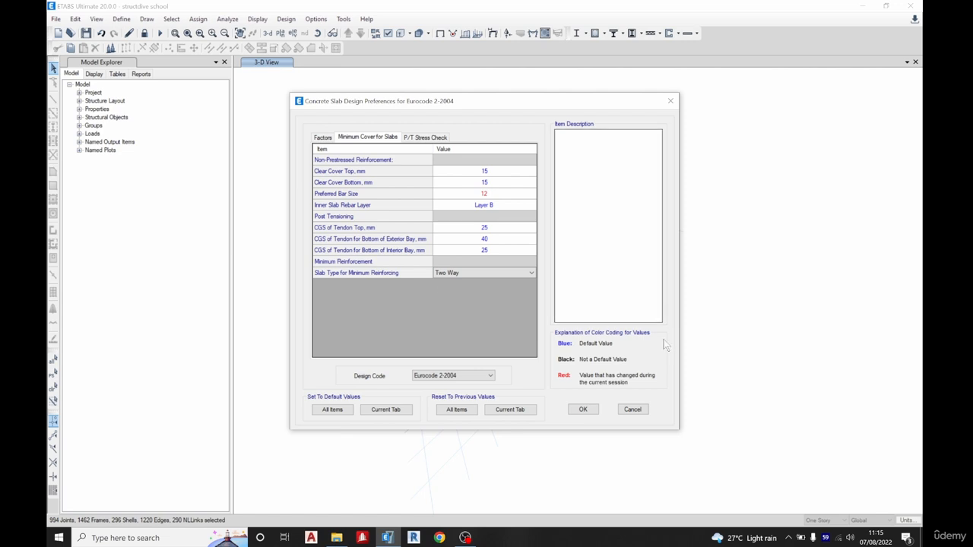
pyautogui.click(429, 138)
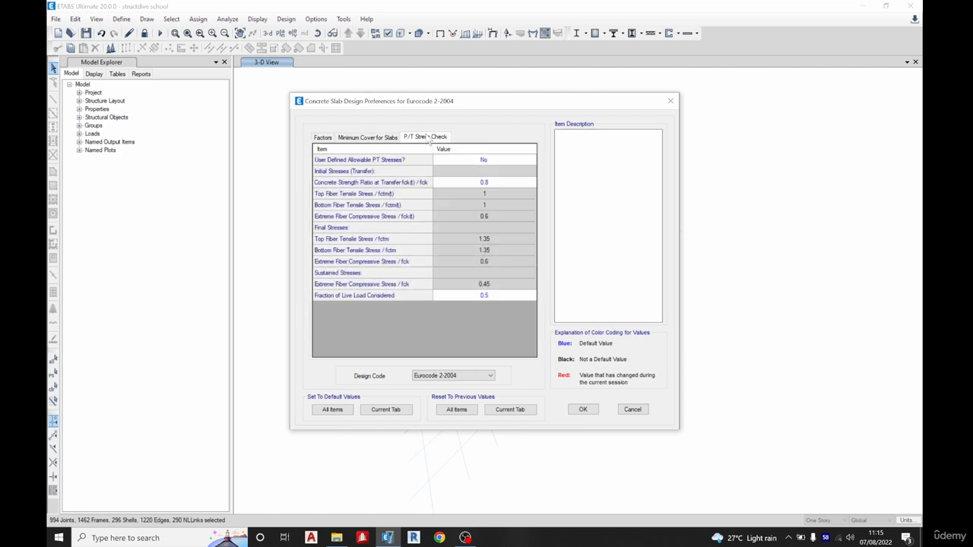
pyautogui.click(368, 138)
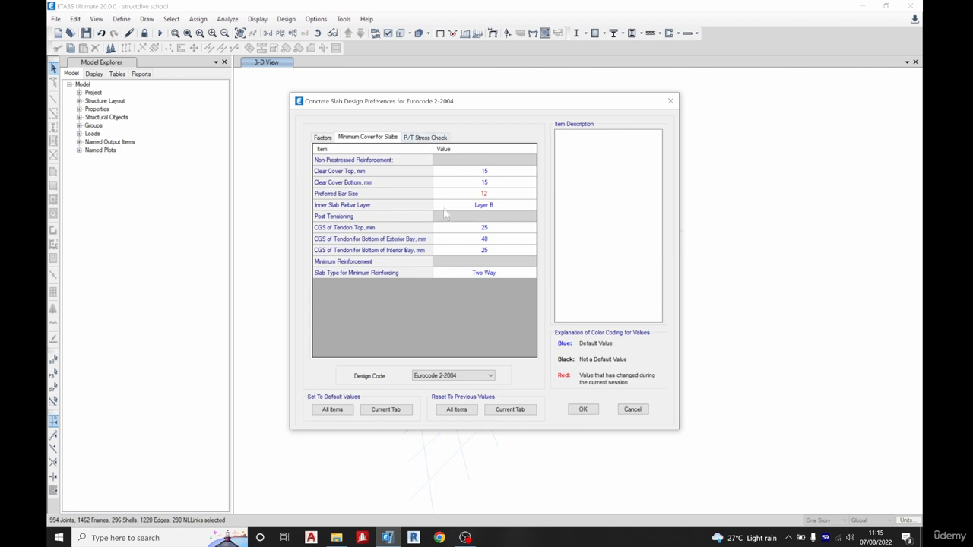
pyautogui.click(584, 410)
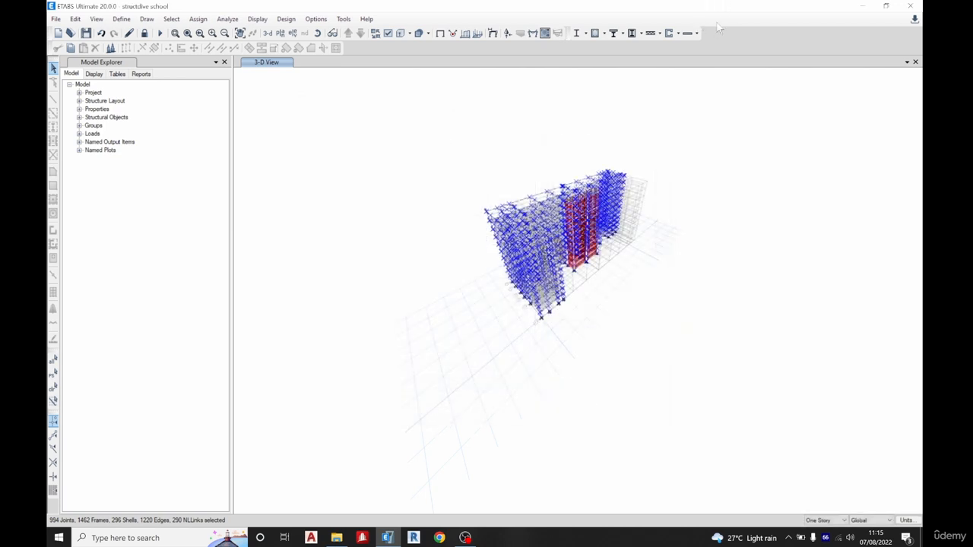
# - Assign Rebar 460 as the rebar material in the FEM-based flexural design overwrites of the selected slabs, with cover from preferences
pyautogui.click(696, 32)
pyautogui.moveTo(717, 65)
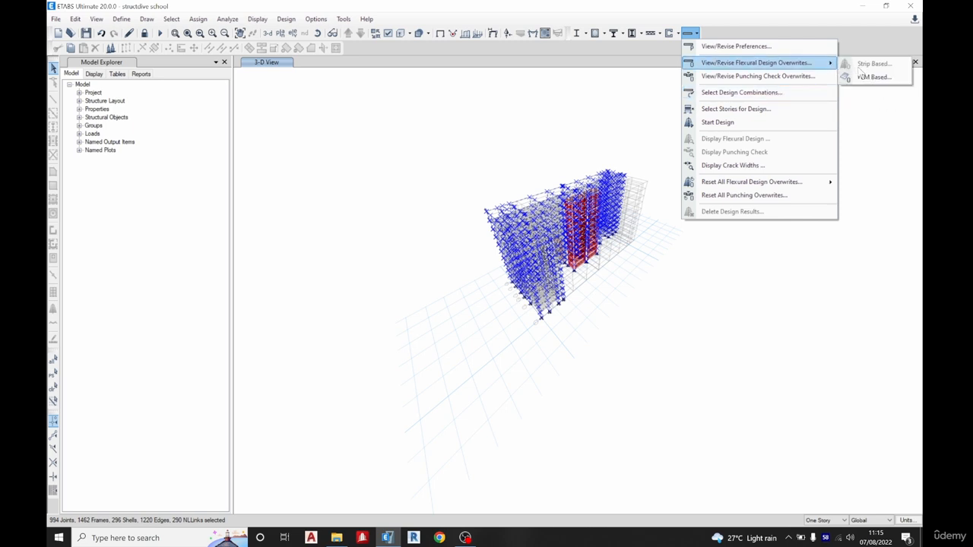
pyautogui.click(874, 77)
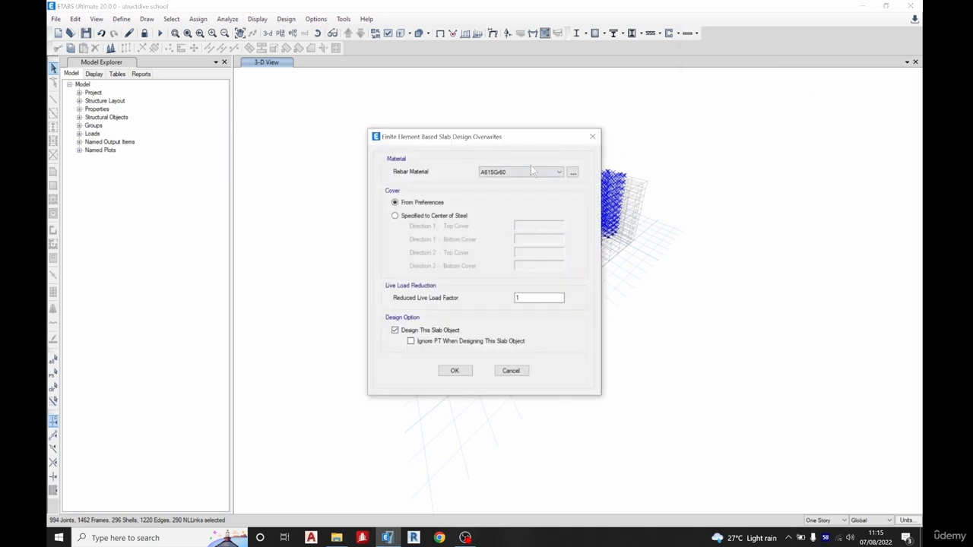
pyautogui.click(510, 173)
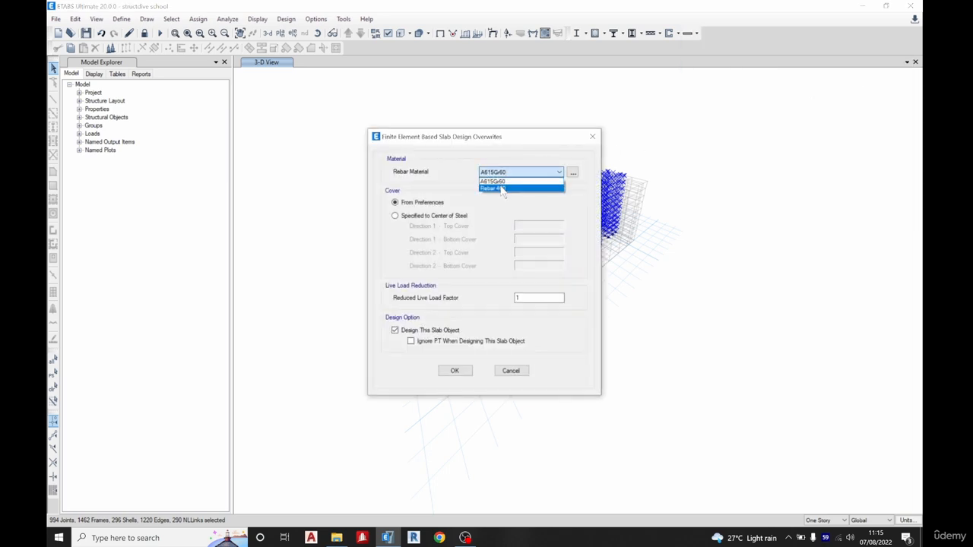
pyautogui.click(500, 188)
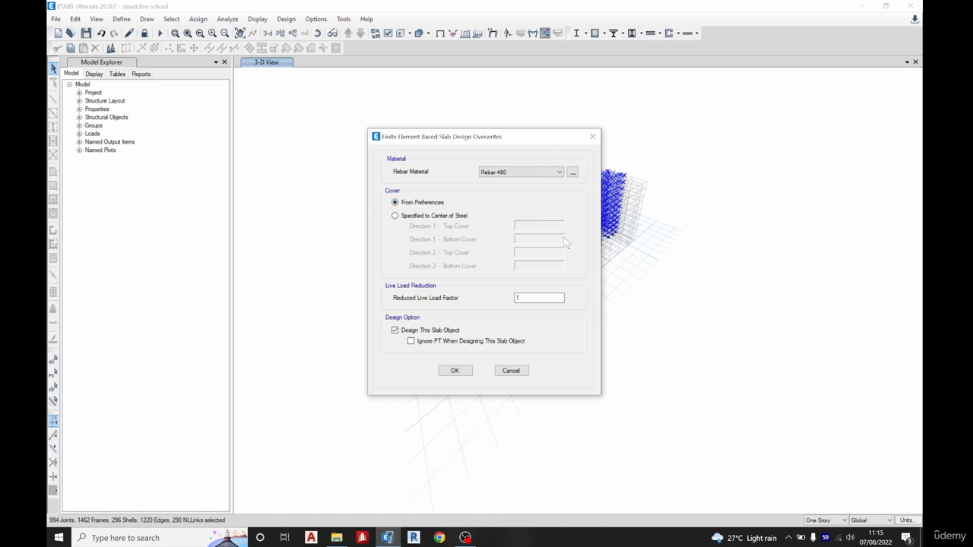
pyautogui.click(452, 372)
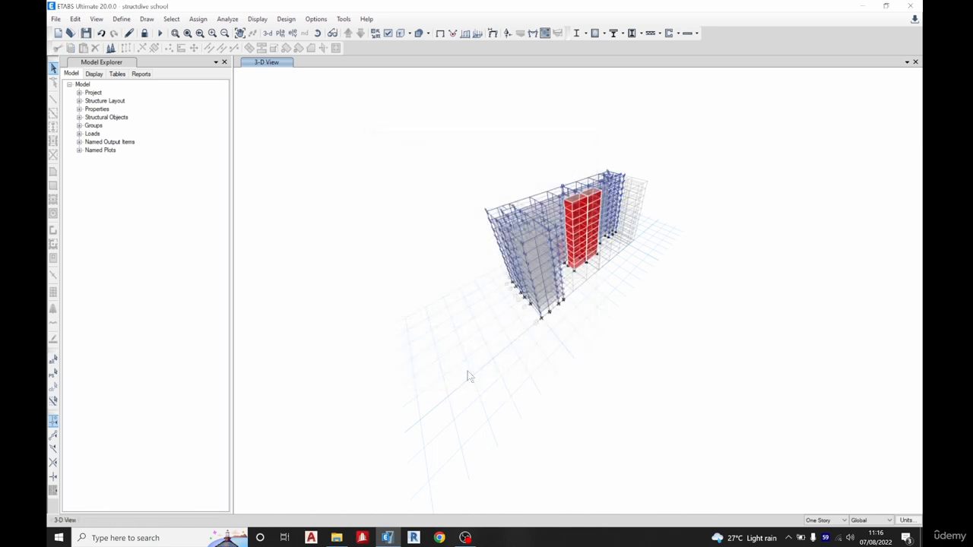
# - Add UDConS2 as the strength design combination for the concrete slab design
pyautogui.click(690, 33)
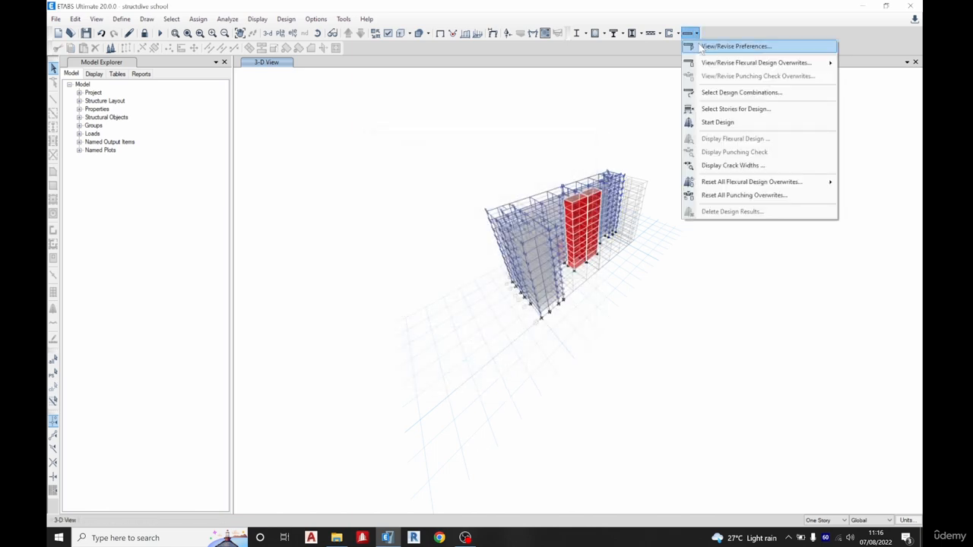
pyautogui.click(738, 93)
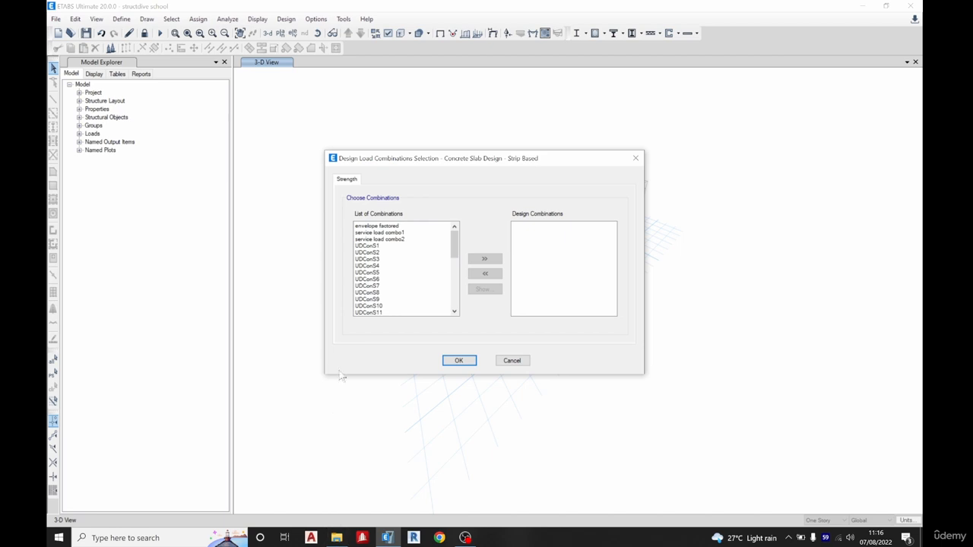
pyautogui.click(373, 252)
pyautogui.click(485, 258)
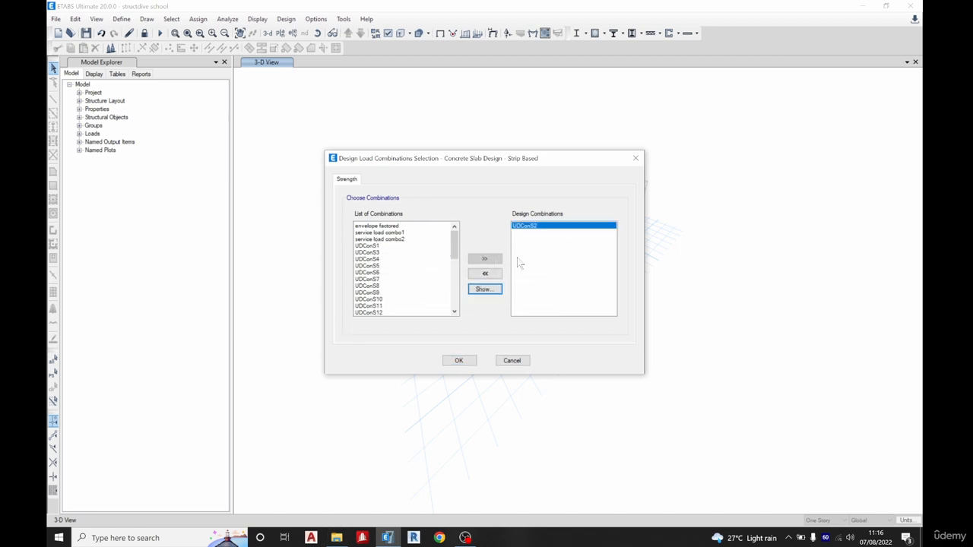
pyautogui.click(457, 362)
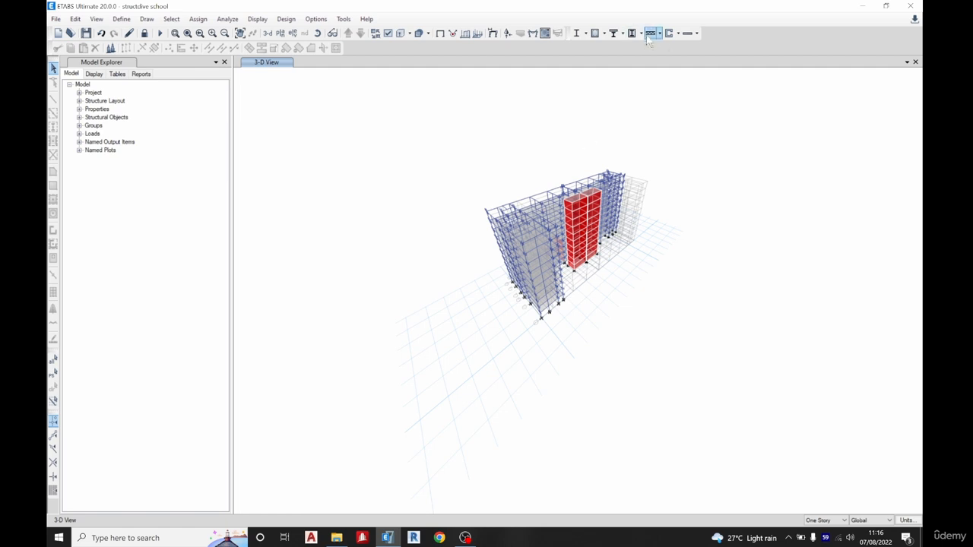
# - Select only the 1st floor as the story for slab design
pyautogui.click(696, 34)
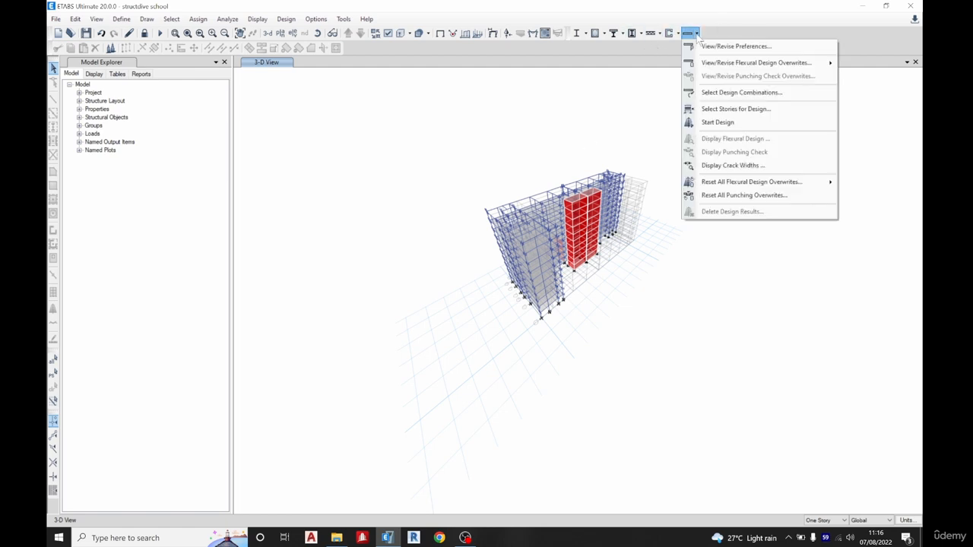
pyautogui.click(767, 109)
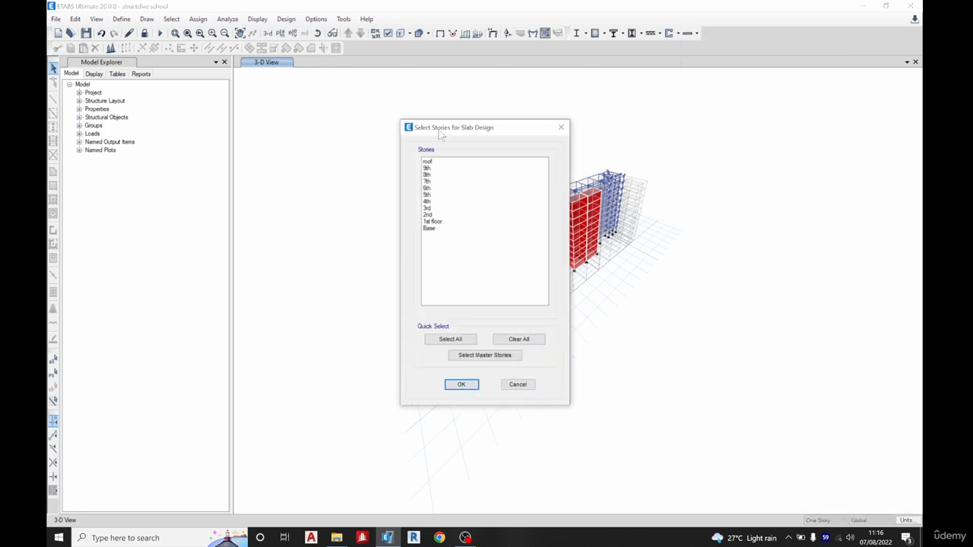
pyautogui.click(433, 221)
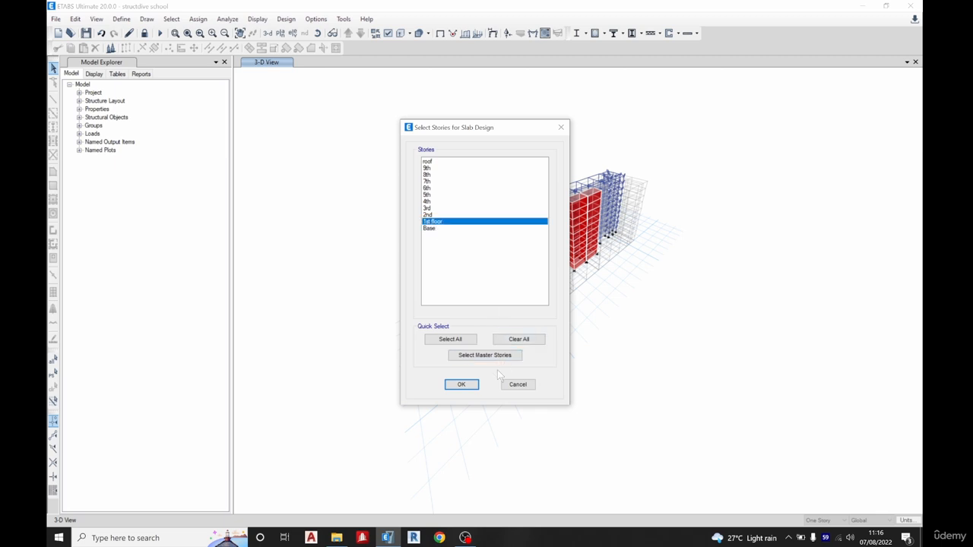
pyautogui.click(457, 386)
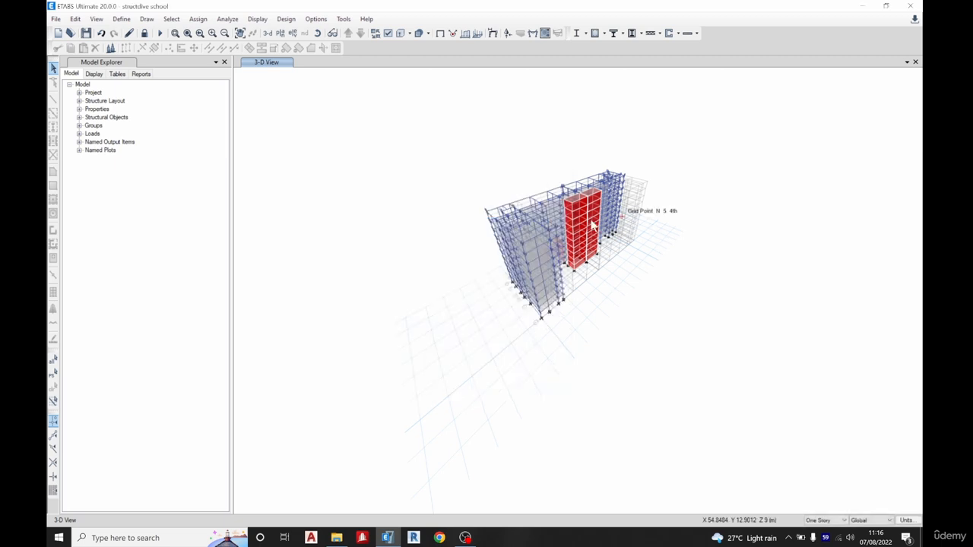
# - Show the 1st floor plan view and run the concrete slab design
pyautogui.click(280, 33)
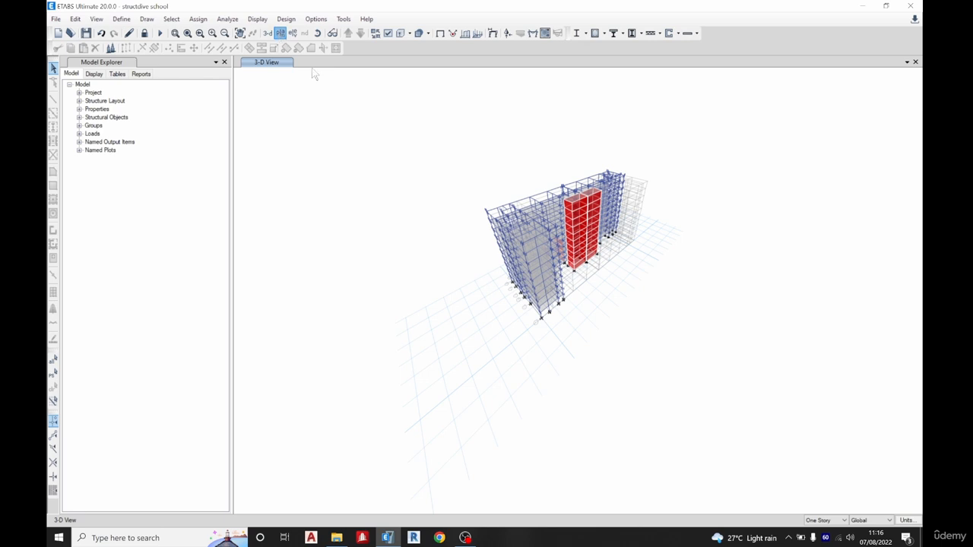
pyautogui.click(428, 296)
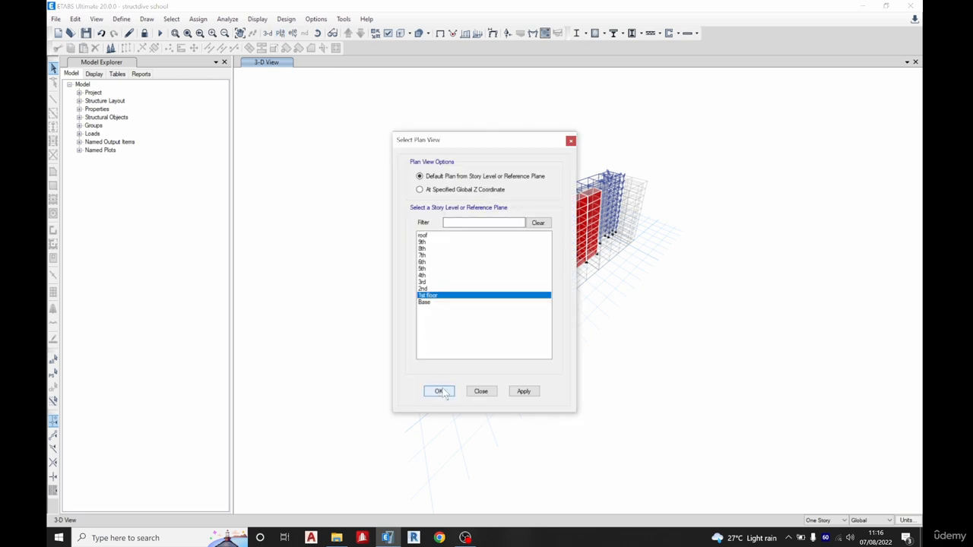
pyautogui.click(439, 391)
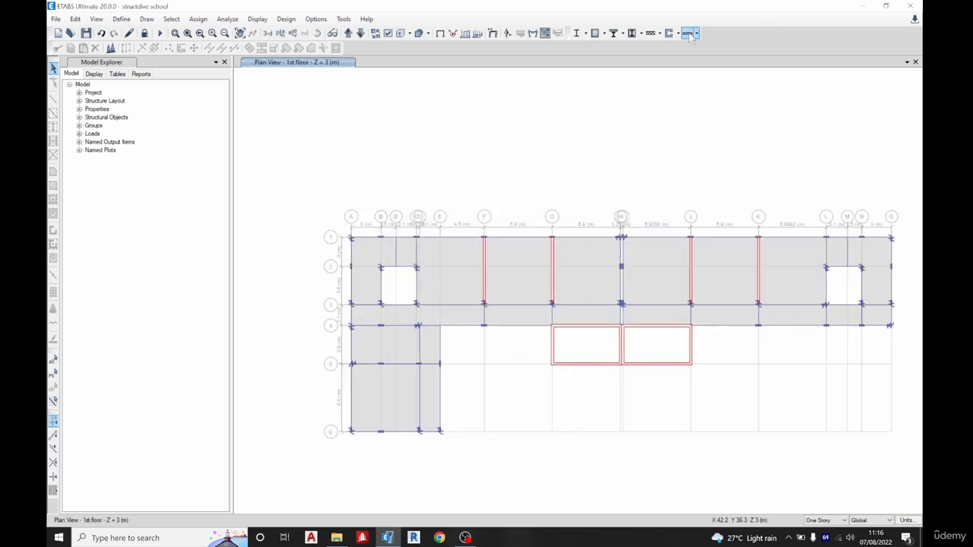
pyautogui.click(692, 34)
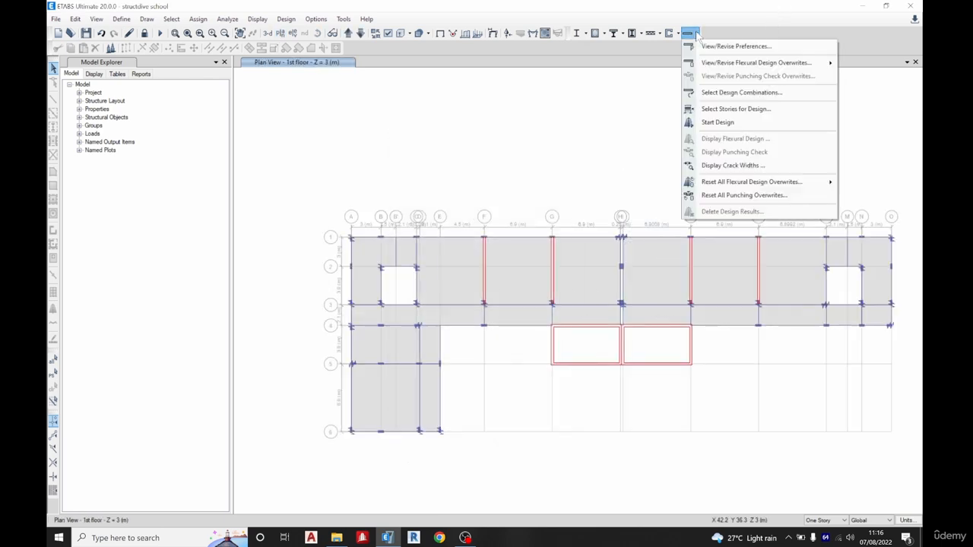
pyautogui.click(718, 123)
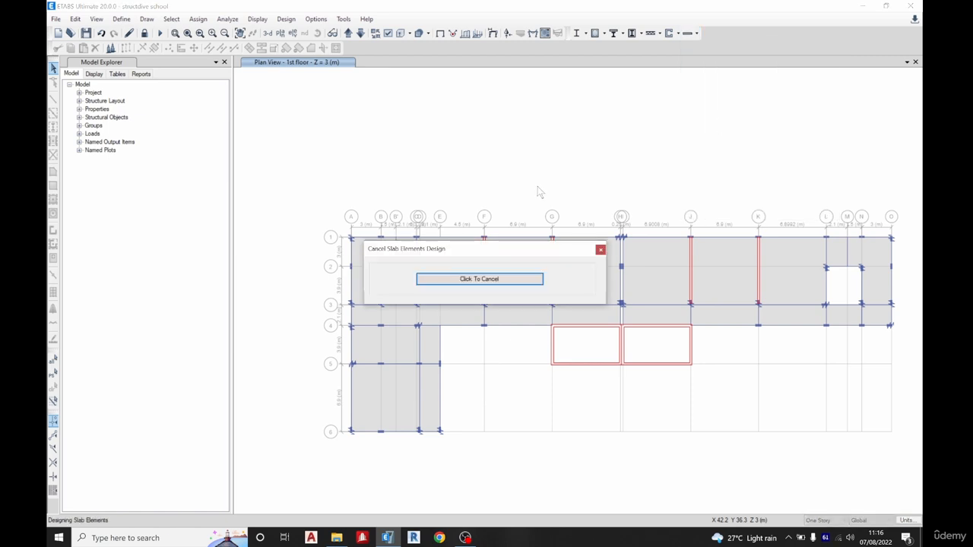